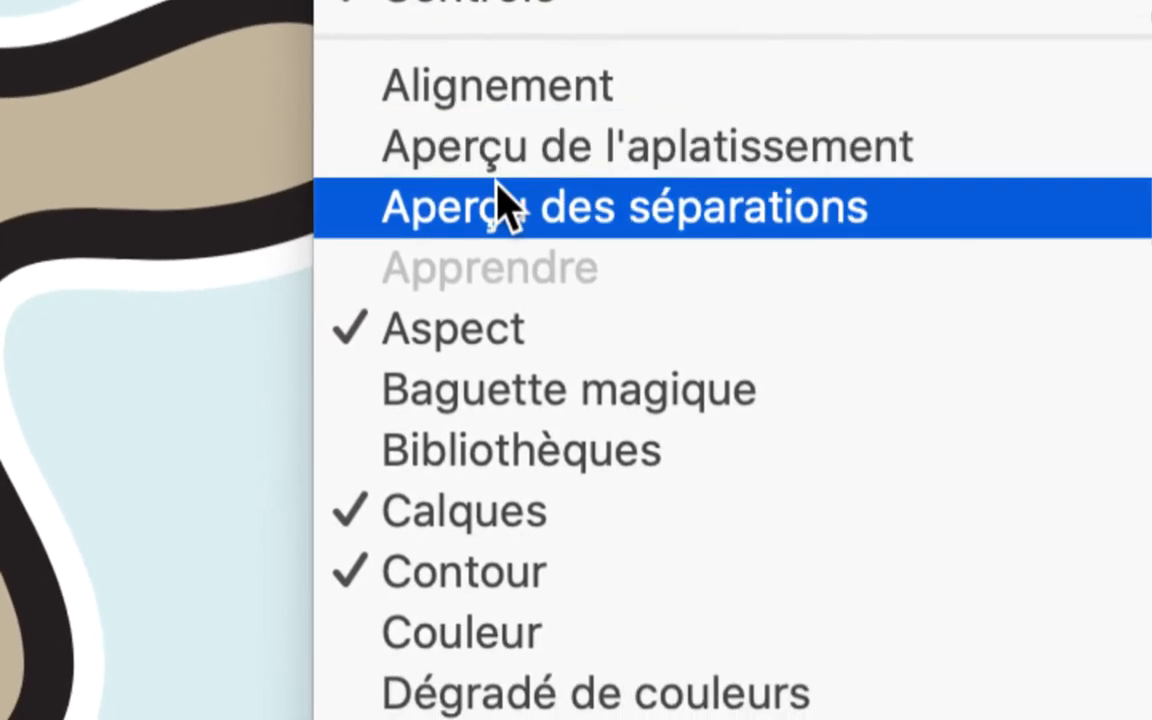
Step: Move the Aspect panel clear of the artwork and select the large round beige shape
left_click(462, 517)
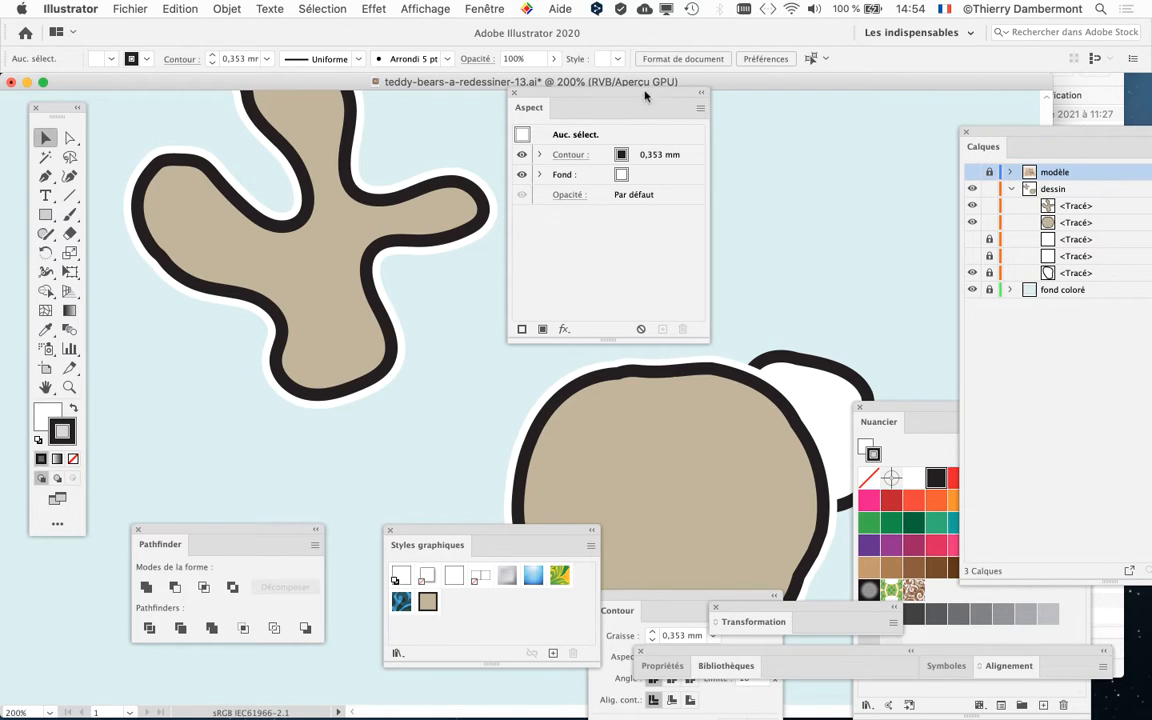
left_click_drag(645, 96, 936, 124)
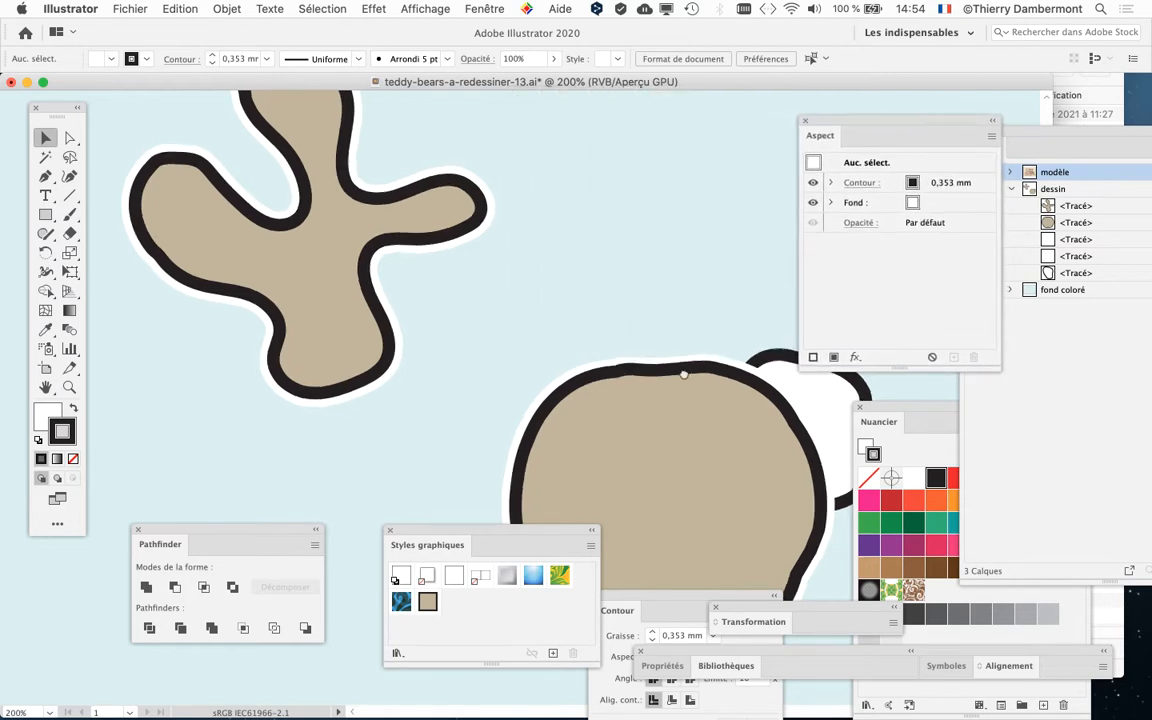
left_click_drag(684, 375, 491, 149)
scroll(499, 252, "up", 2)
scroll(499, 254, "down", 1)
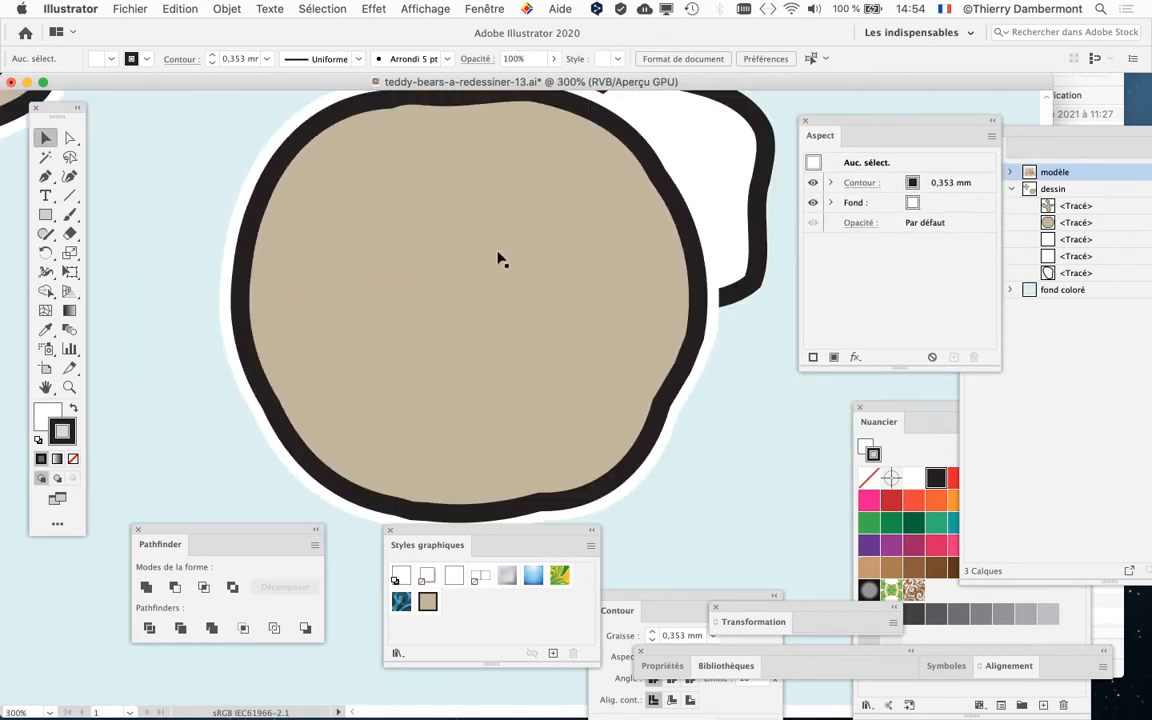
scroll(500, 253, "down", 1)
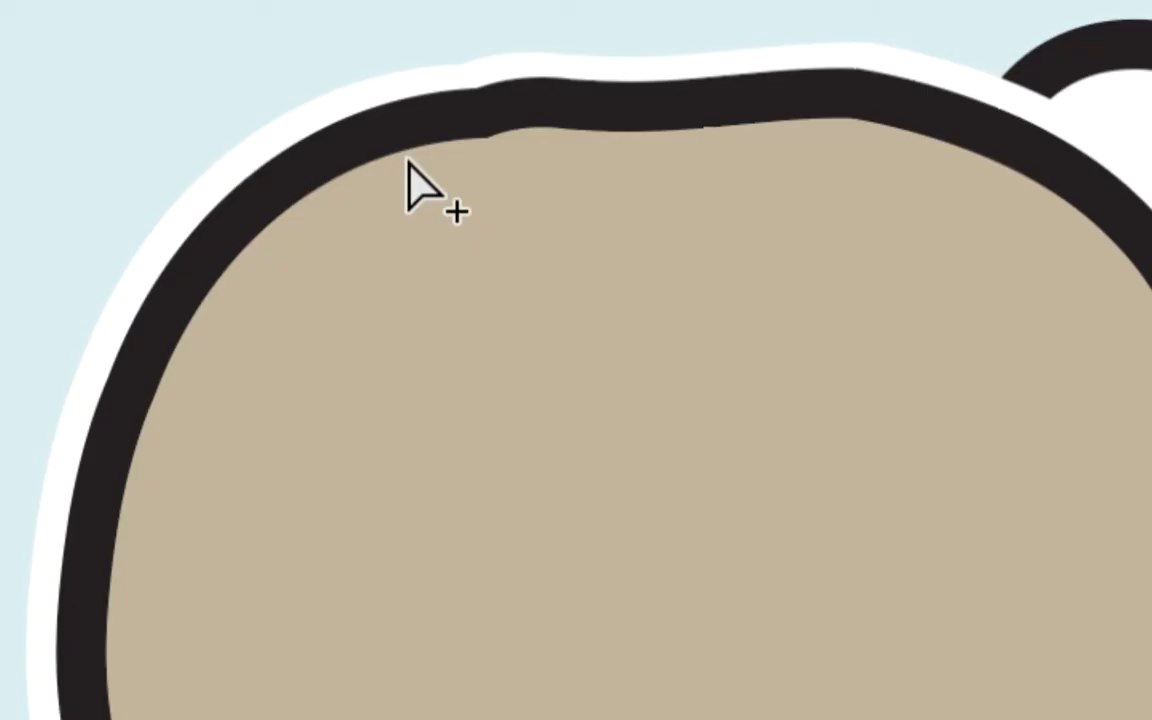
left_click(410, 166)
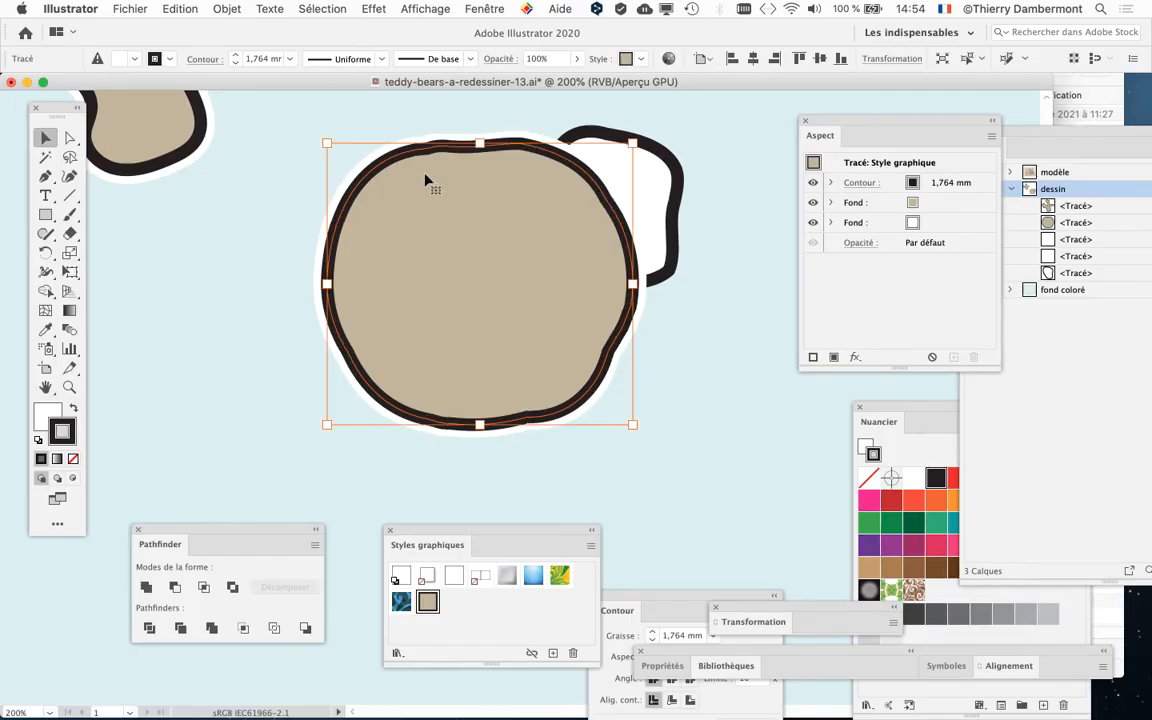
Step: Arrange the Aspect and Calques panels beside the round shape, closing and reopening Calques
left_click_drag(896, 121, 746, 467)
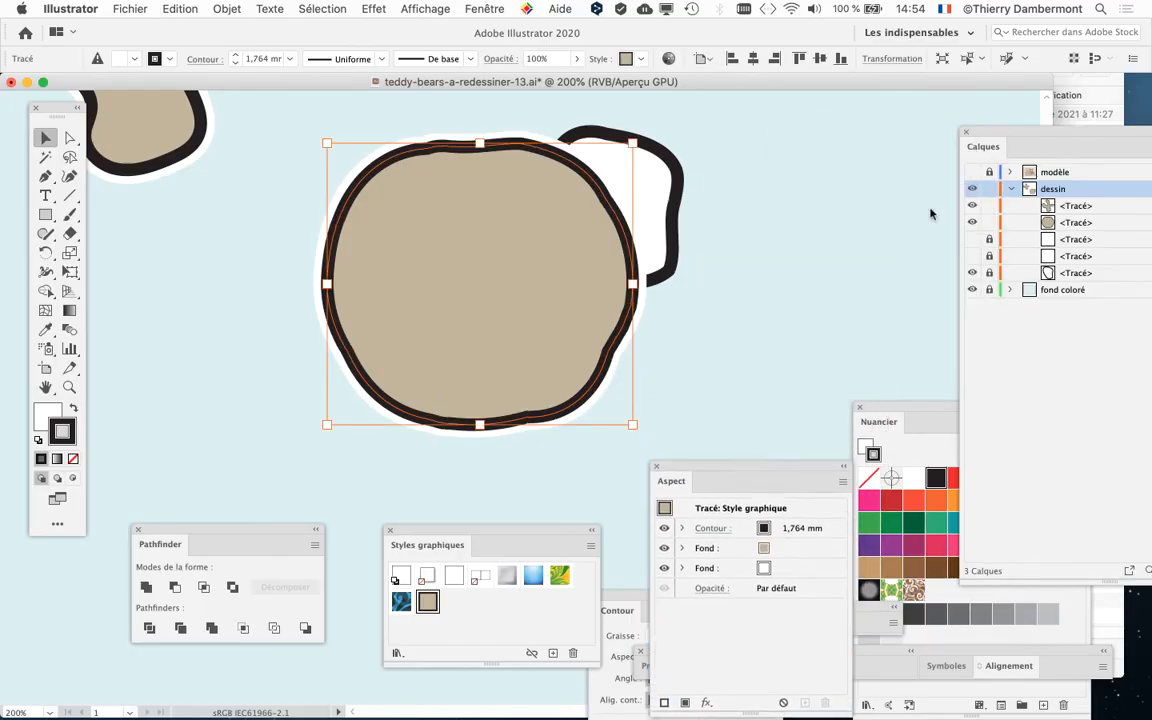
left_click_drag(987, 134, 730, 112)
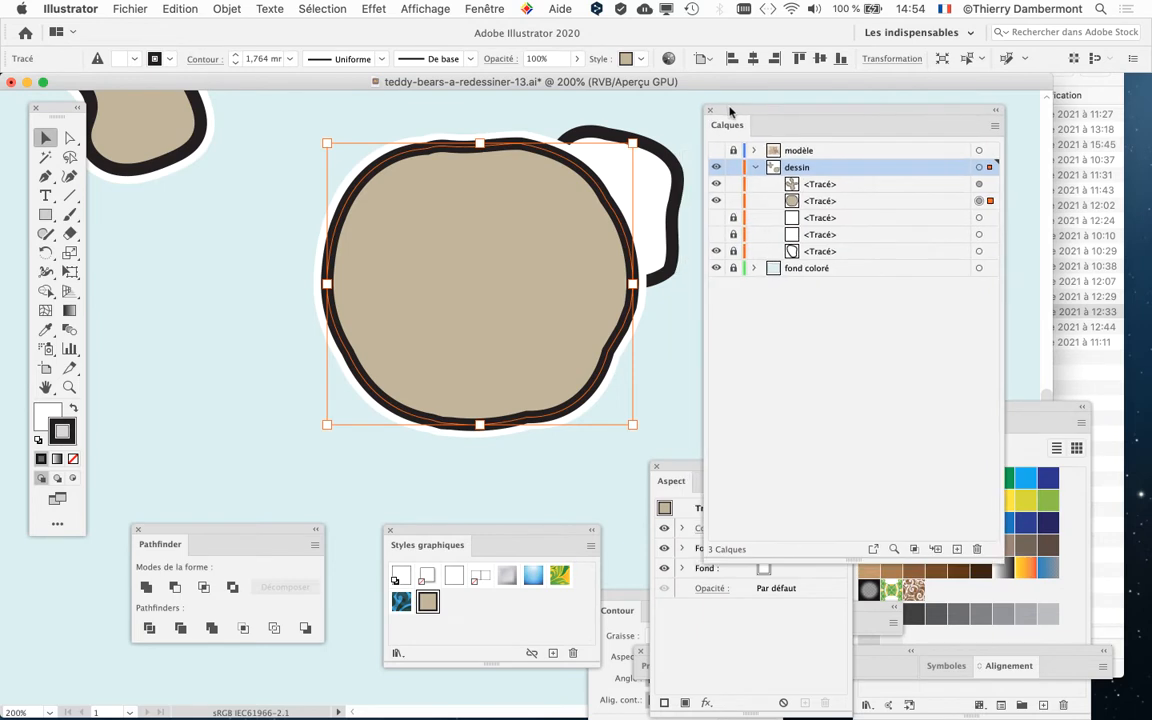
left_click(711, 112)
left_click(484, 9)
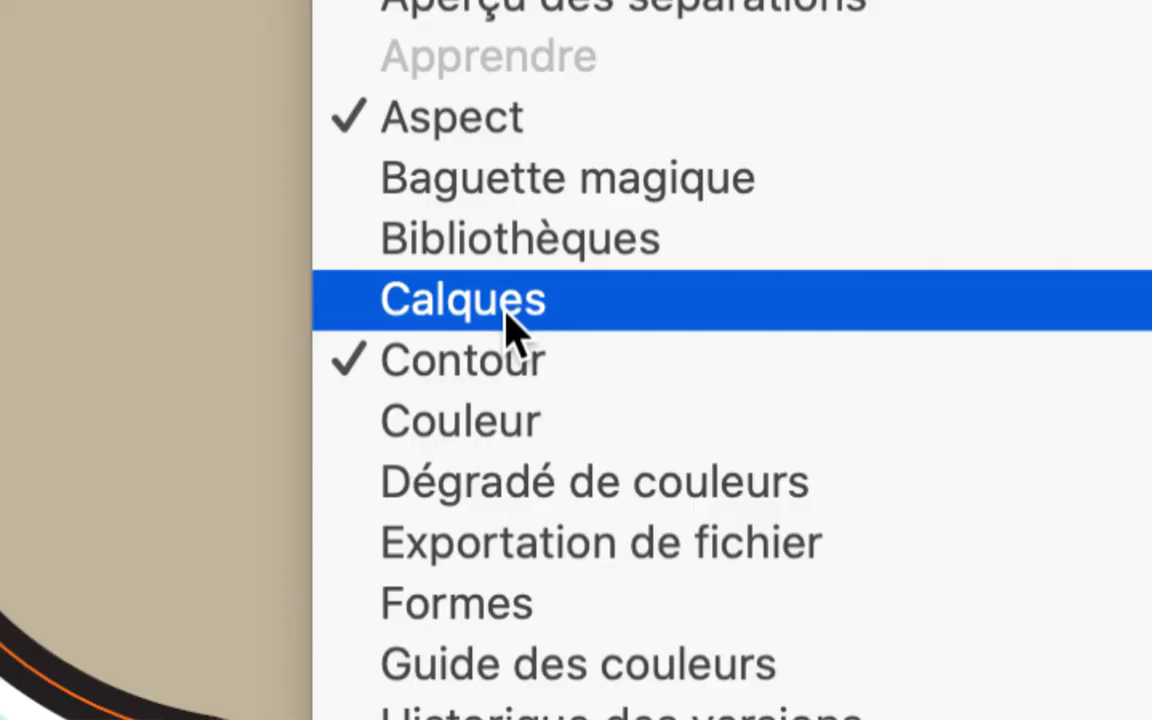
left_click(507, 312)
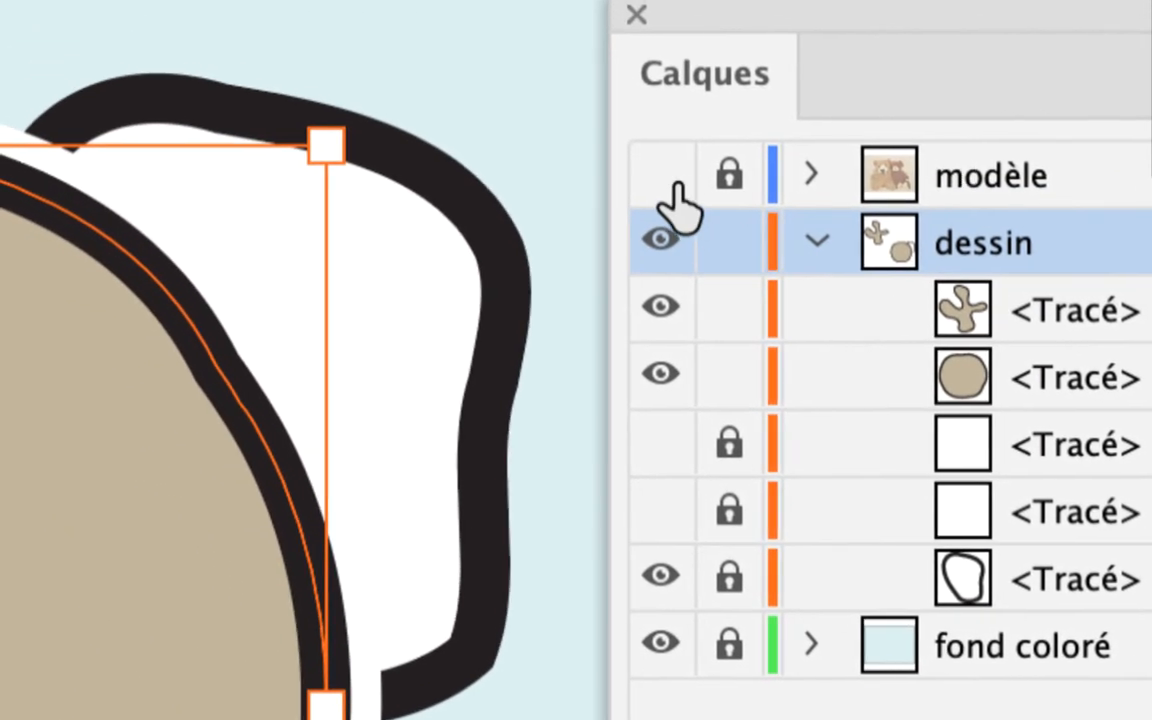
Step: Compare the drawing with the reference image by showing and hiding the modèle layer twice, ending with it hidden
left_click(676, 186)
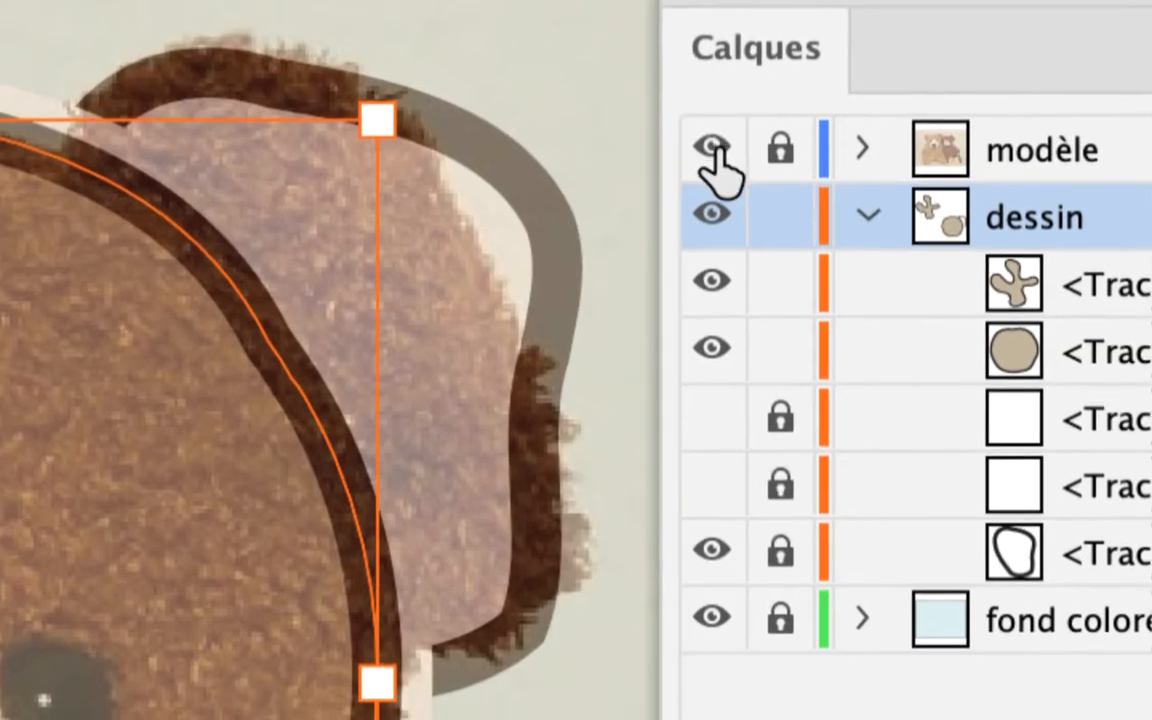
left_click(716, 176)
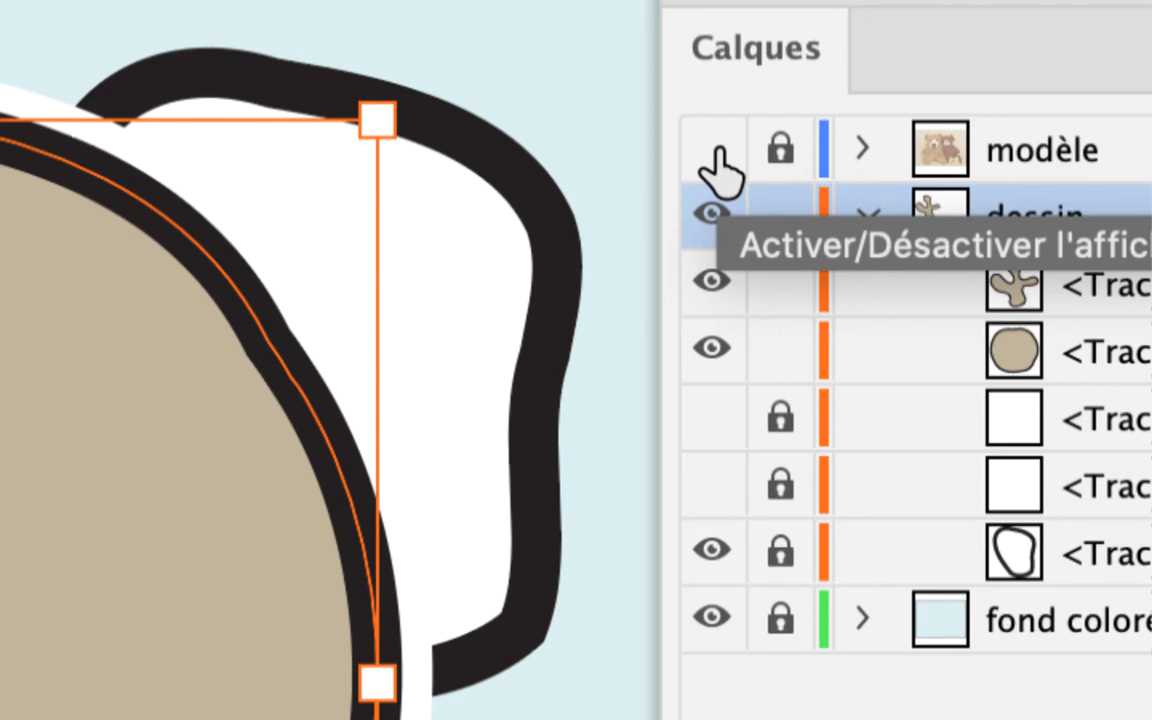
left_click(713, 150)
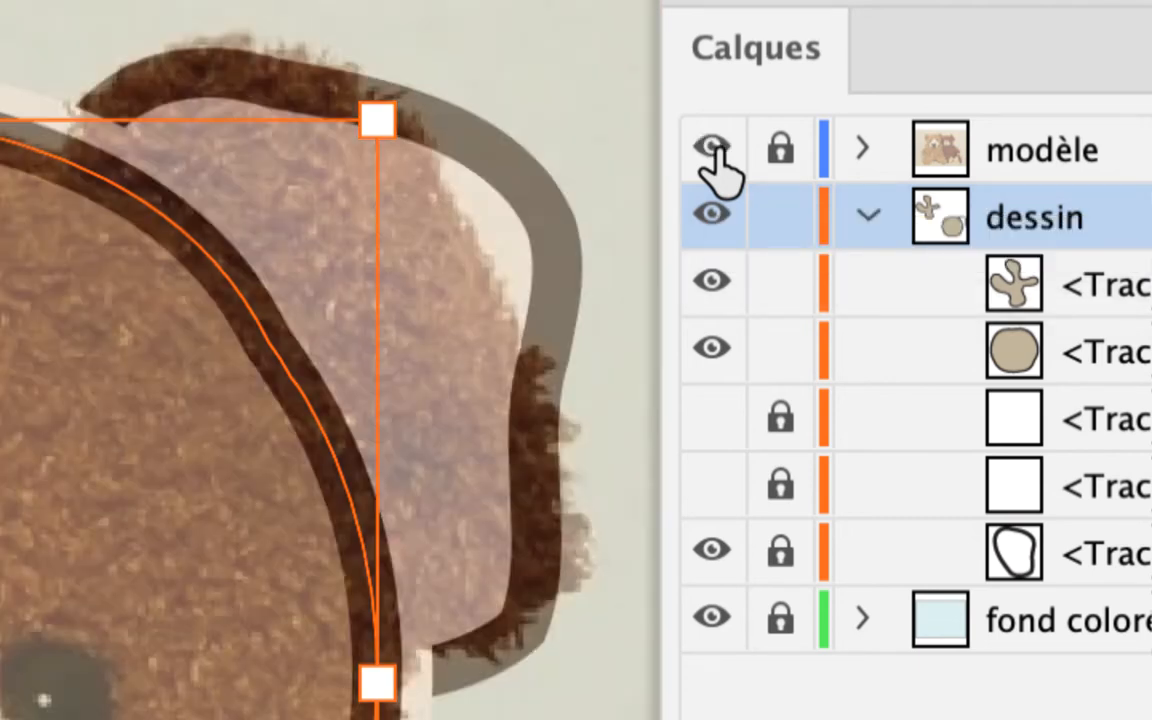
left_click(712, 150)
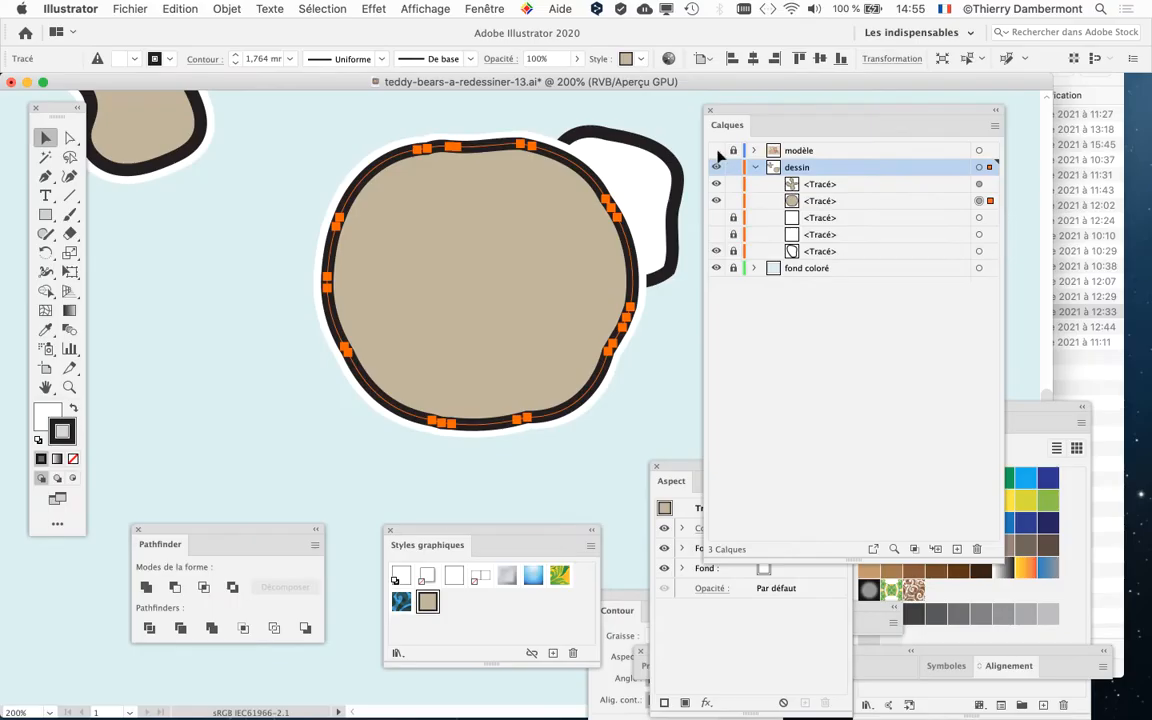
key("super+s")
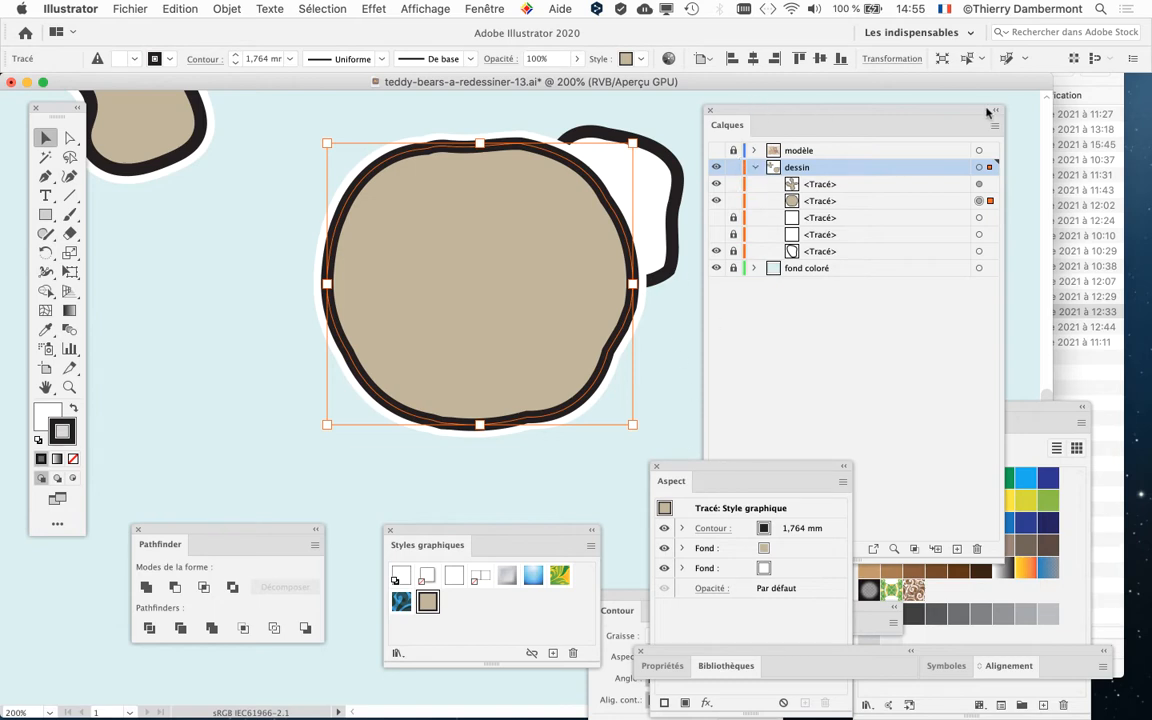
Step: Move the Calques panel below the round shape and place the Aspect panel beside it
left_click_drag(969, 110, 464, 477)
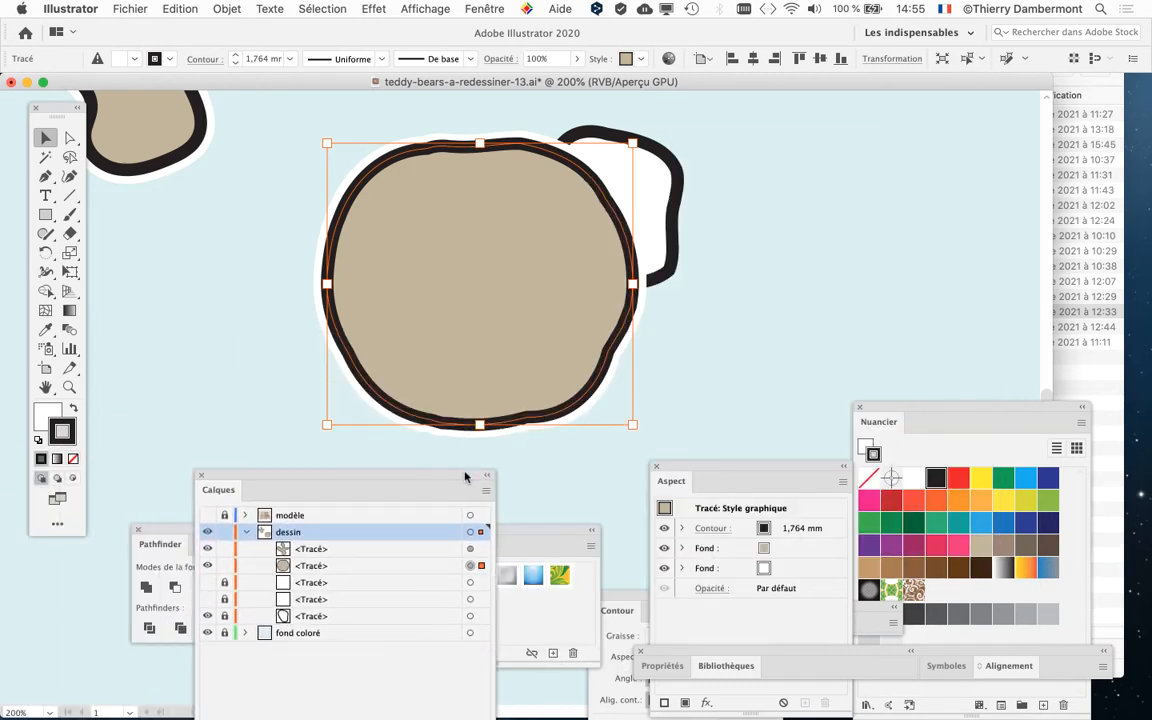
left_click_drag(722, 467, 812, 113)
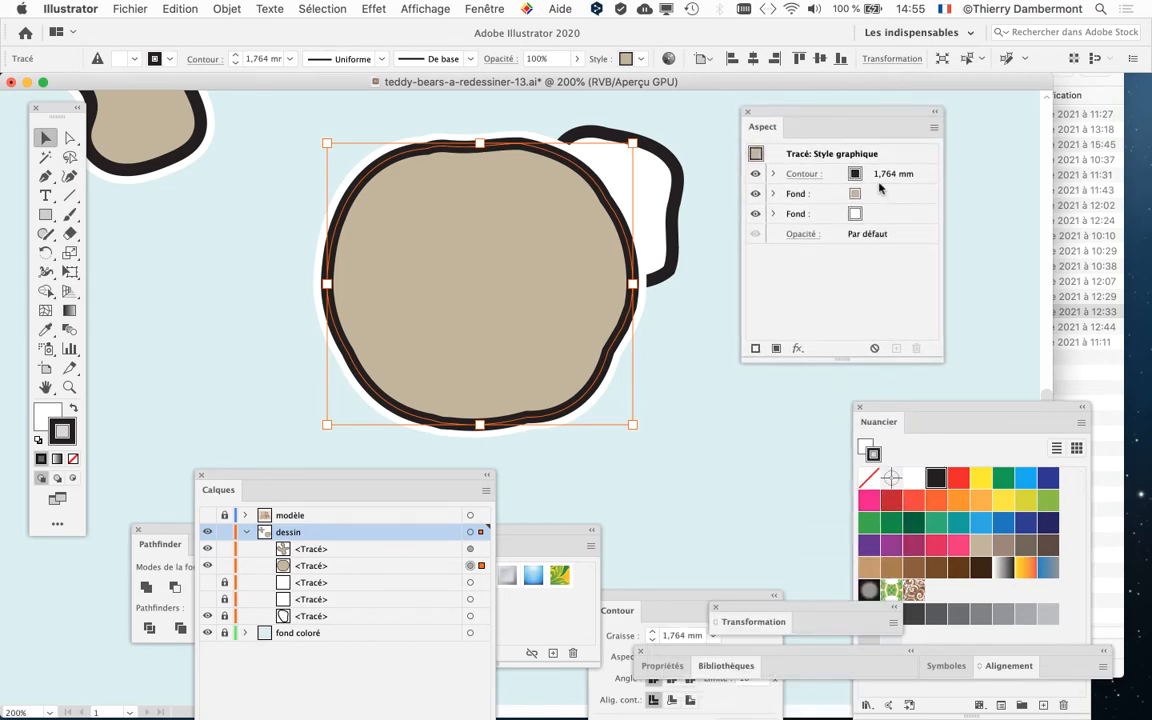
key("super+alt+8")
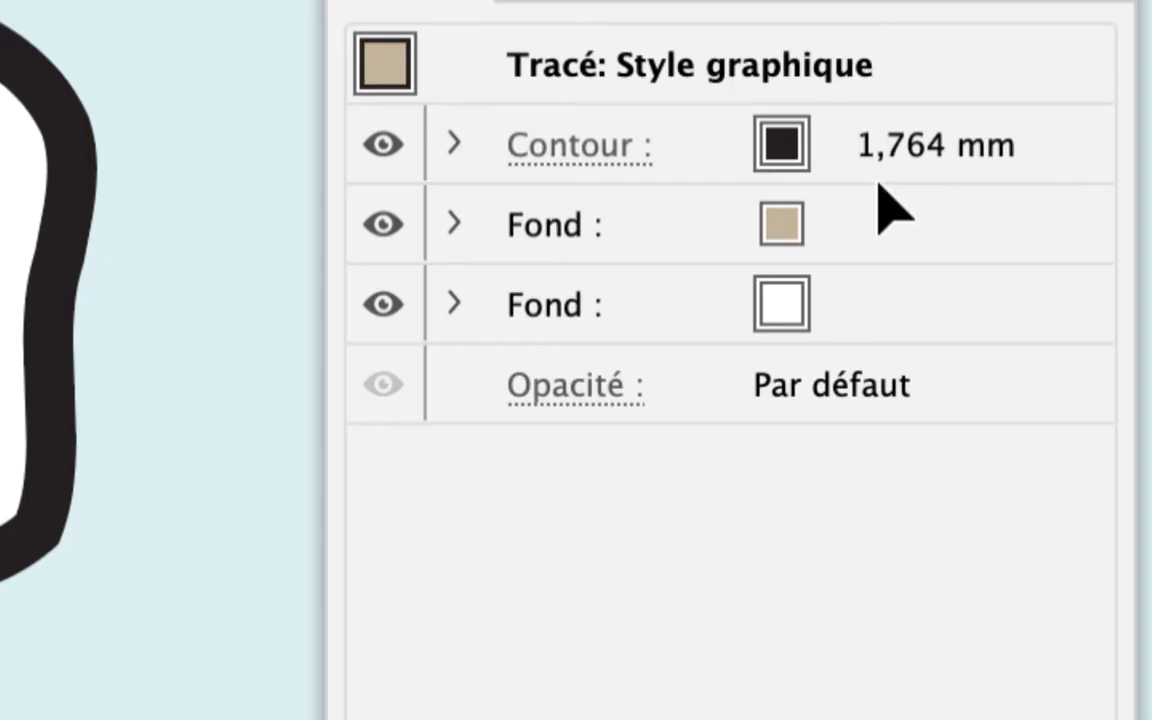
Step: Examine the round shape's appearance attributes in turn: the black Contour, the beige Fond and the white Fond
left_click(910, 163)
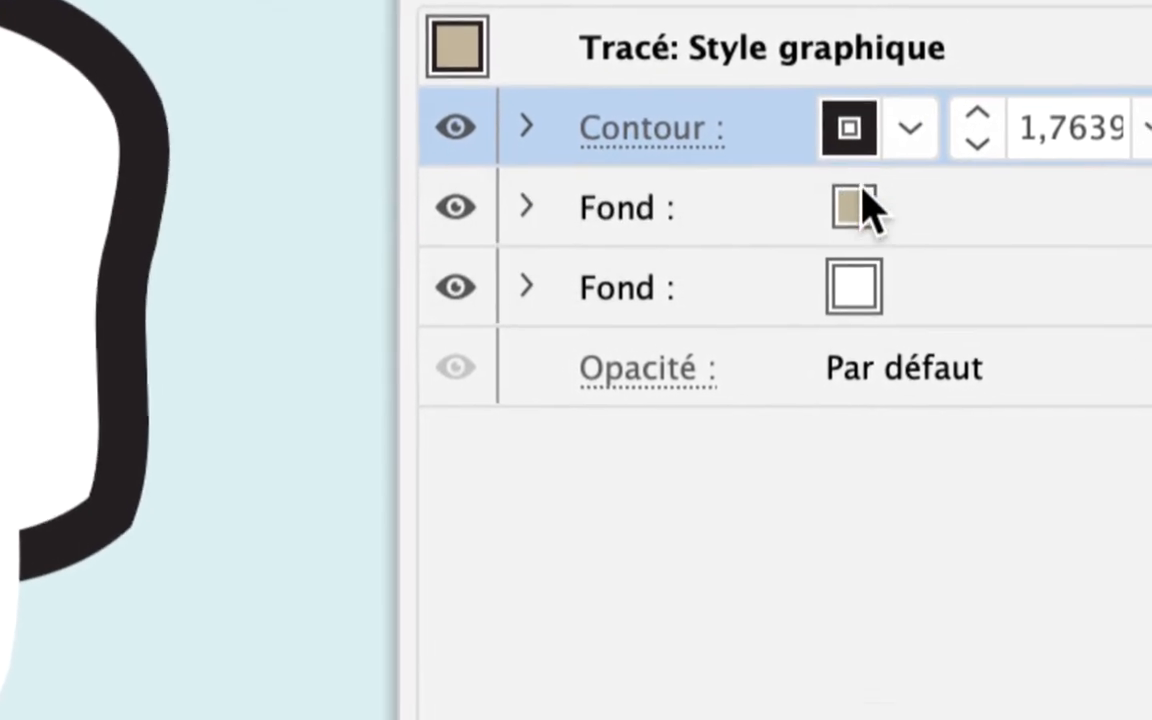
left_click(928, 215)
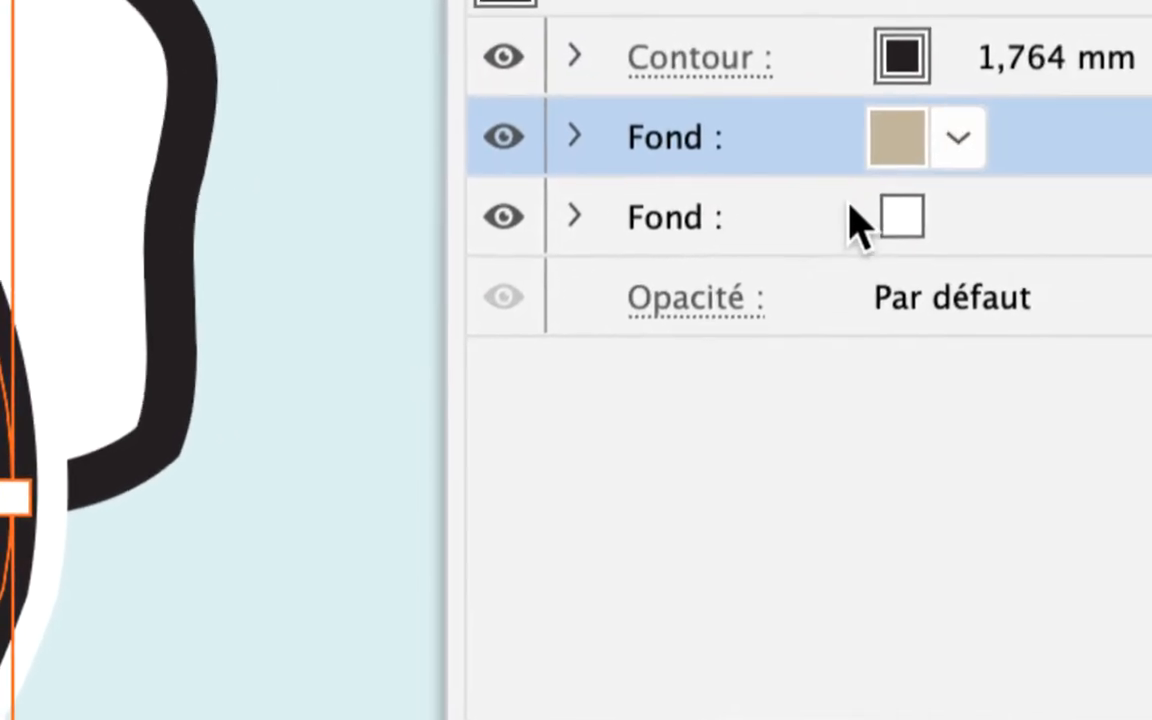
left_click(851, 210)
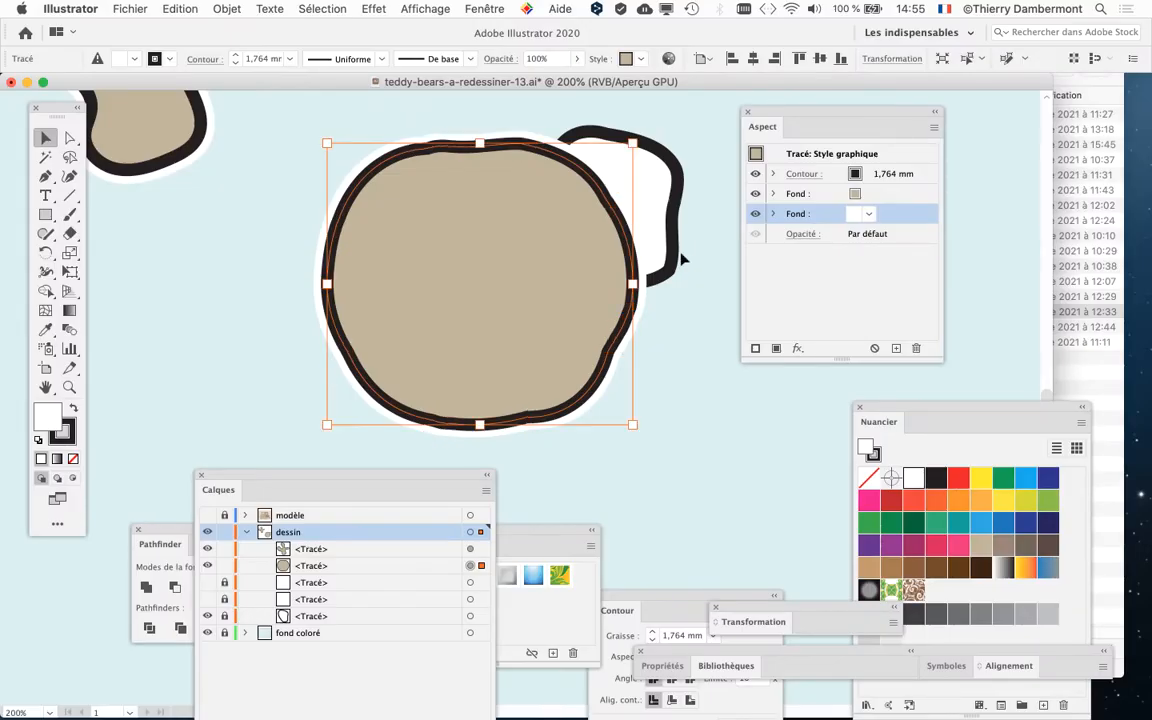
Step: Rearrange the Aspect and Calques panels beside the artwork and hide the fond coloré layer
left_click_drag(818, 120, 920, 108)
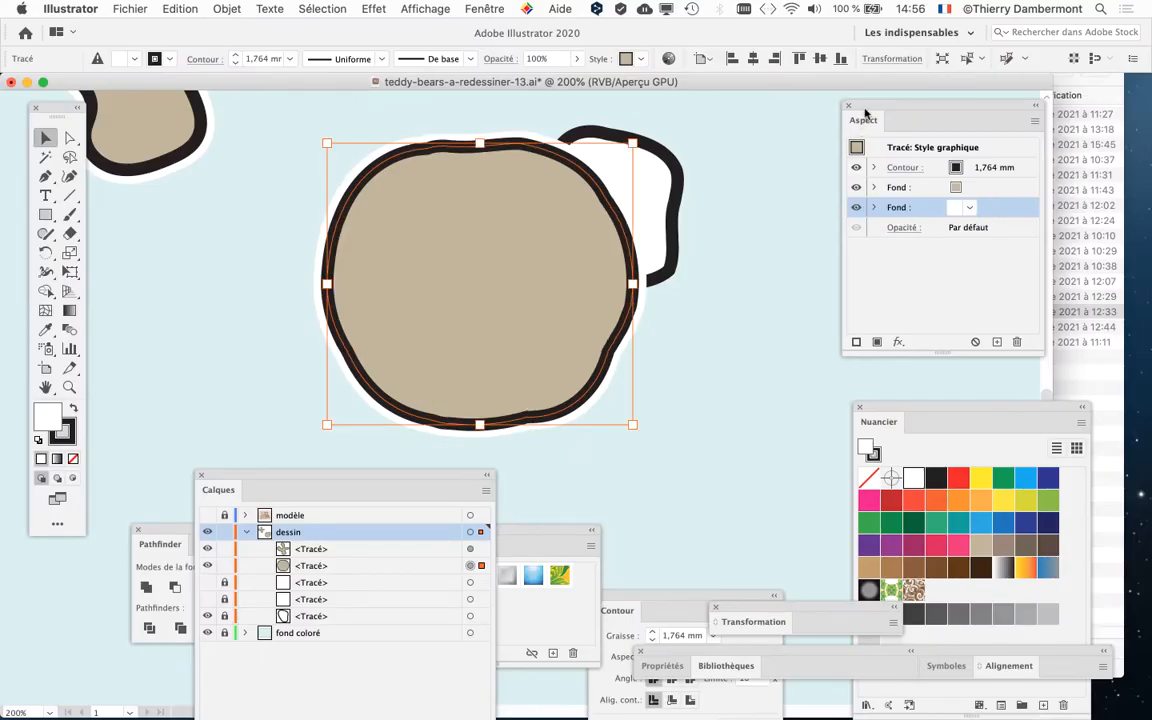
left_click_drag(865, 106, 963, 108)
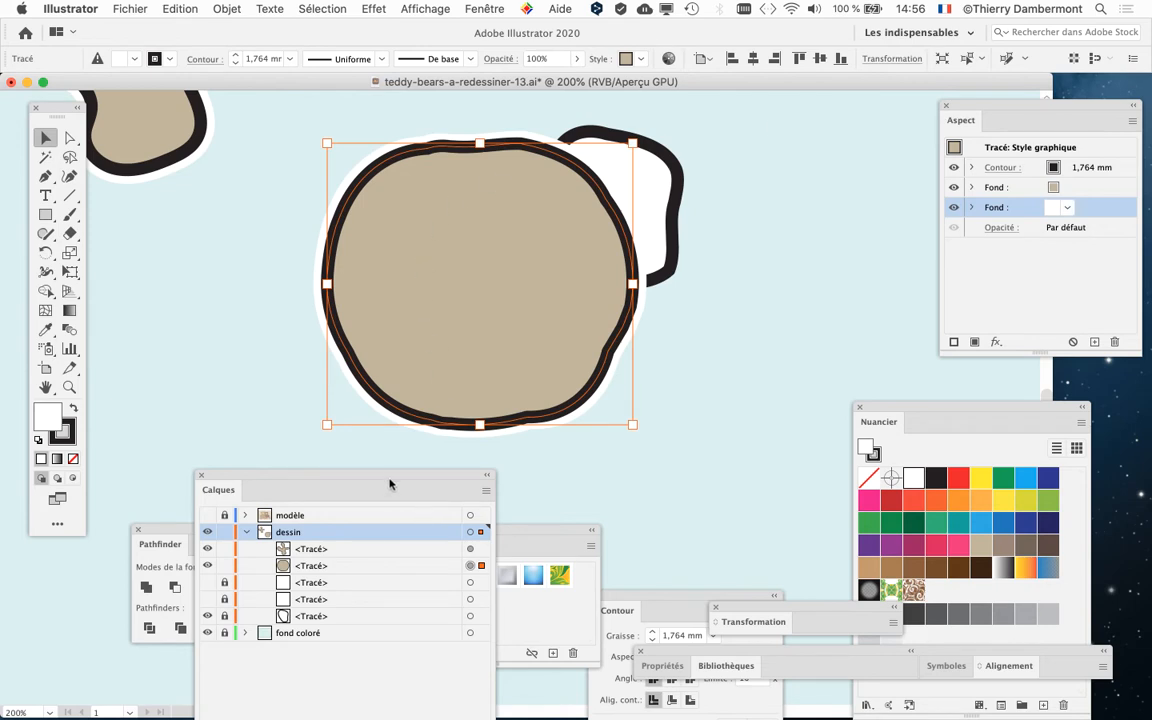
left_click_drag(389, 479, 828, 105)
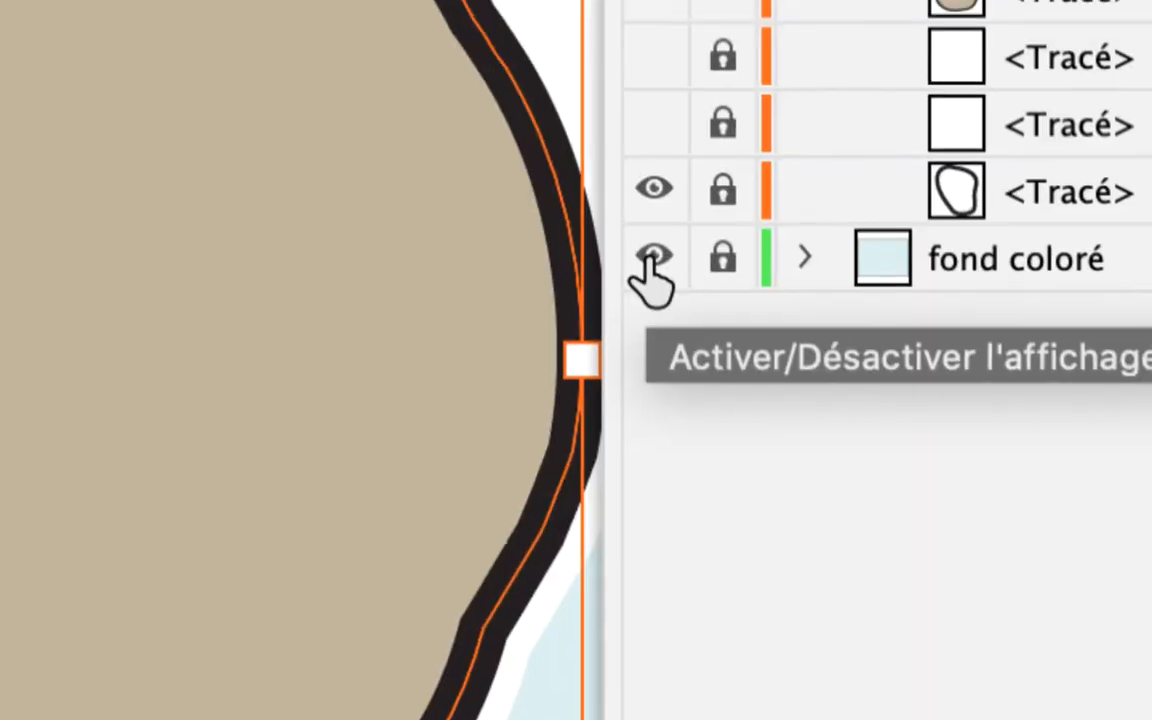
left_click(655, 252)
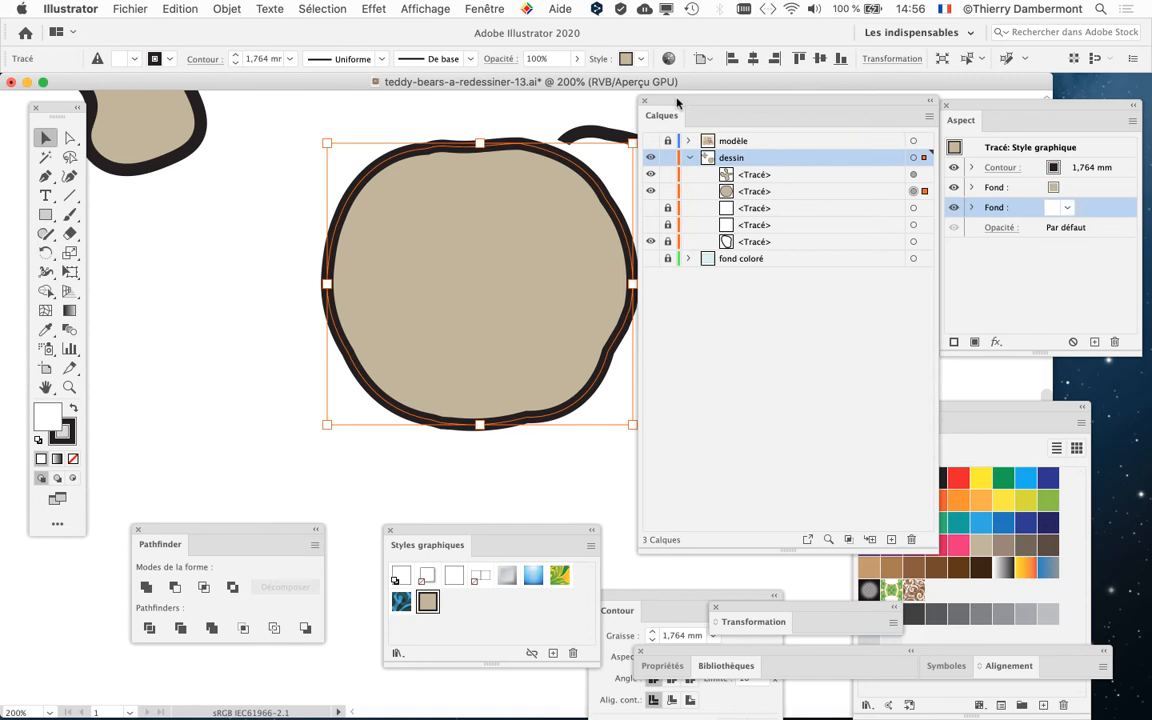
Step: Move the Calques panel away from the drawing, bring Aspect in front of it and deselect the round shape
left_click_drag(677, 103, 837, 107)
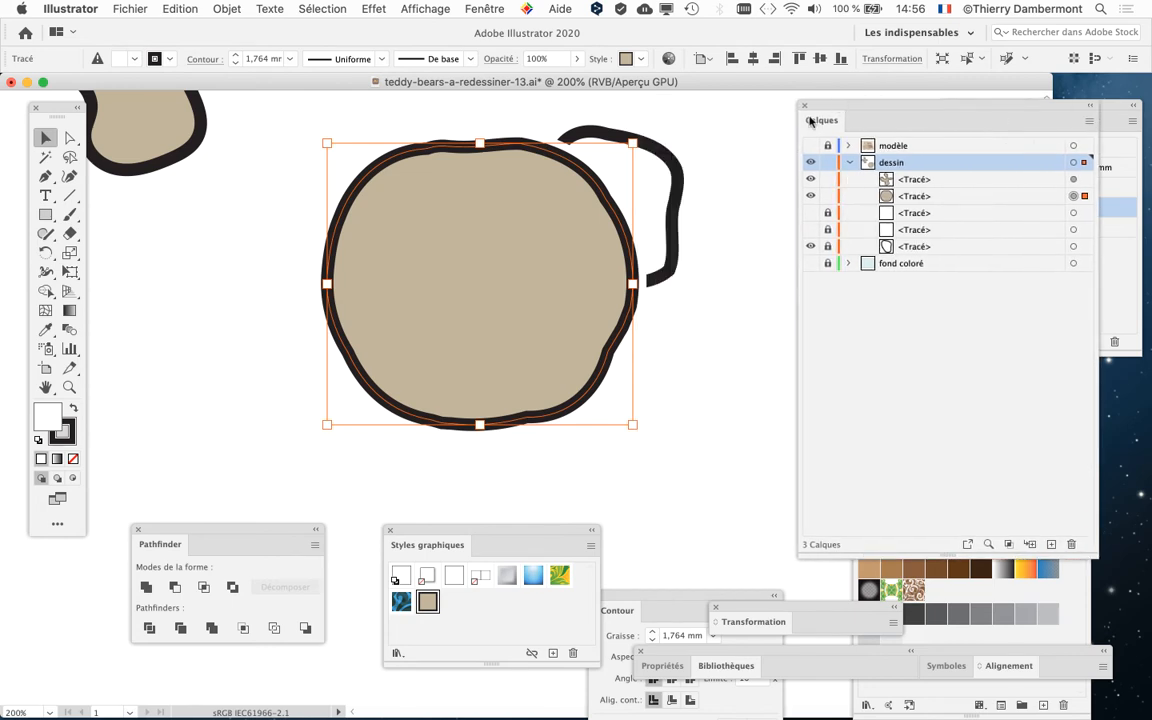
scroll(463, 288, "right", 5)
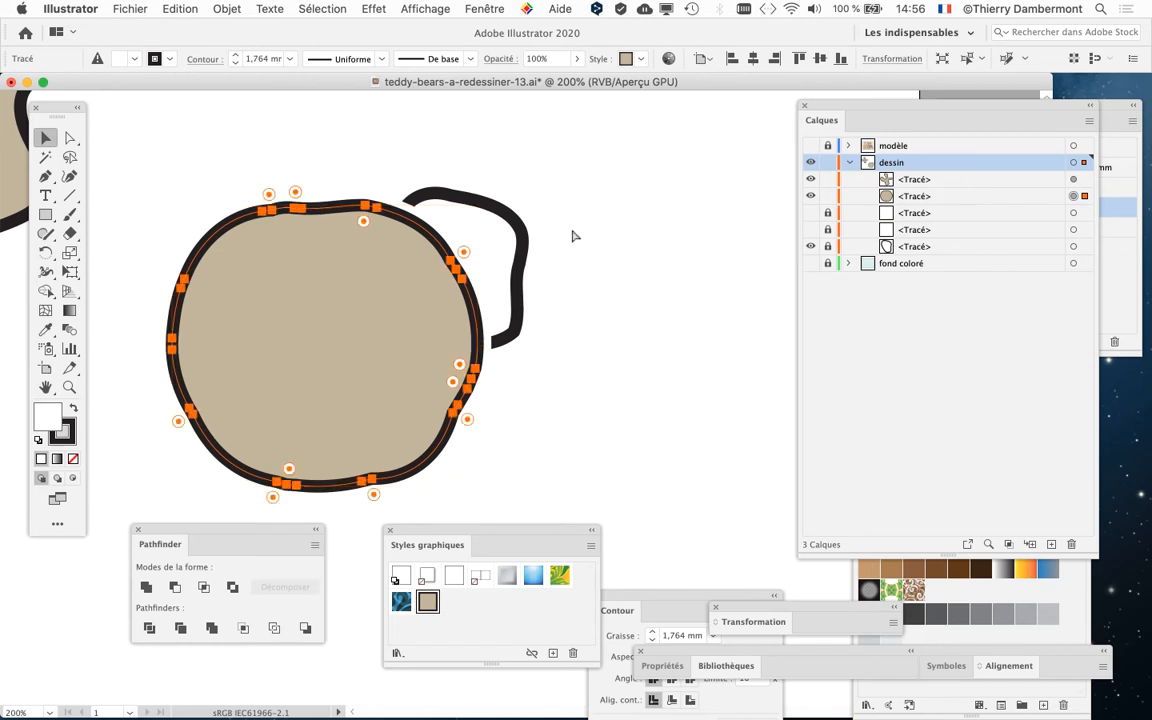
key("shift+F6")
left_click(628, 175)
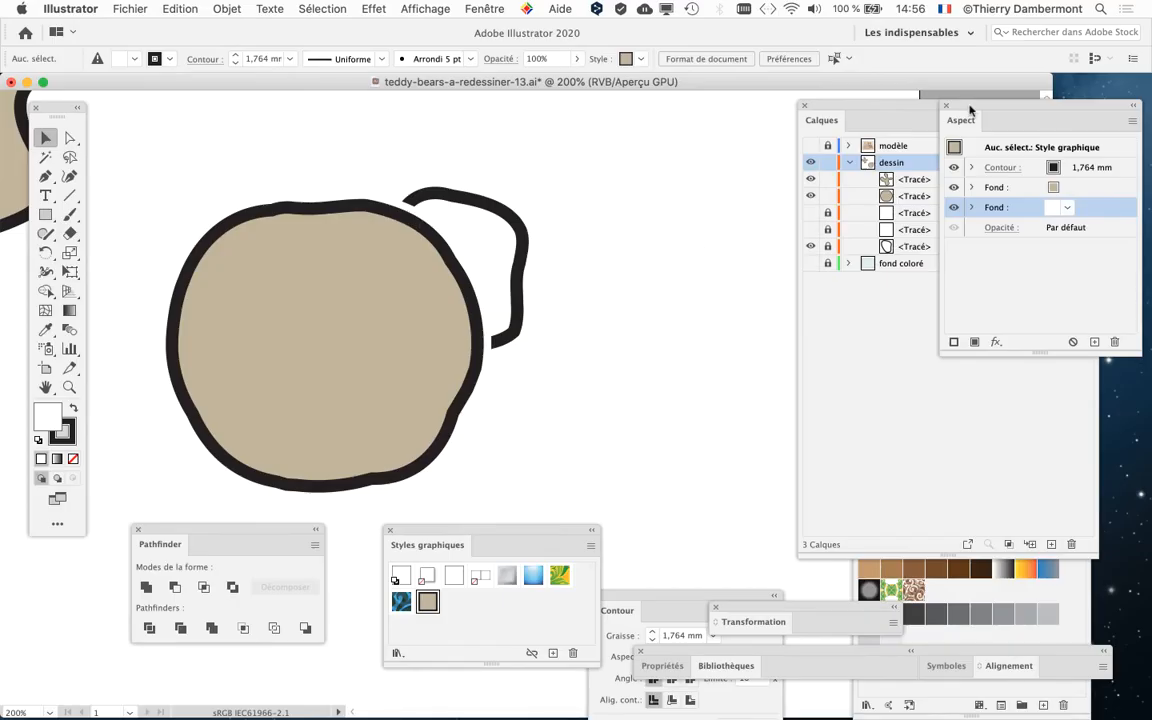
Step: Reselect the round beige shape and position the Aspect and Calques panels so that neither covers the drawing
left_click_drag(969, 110, 577, 126)
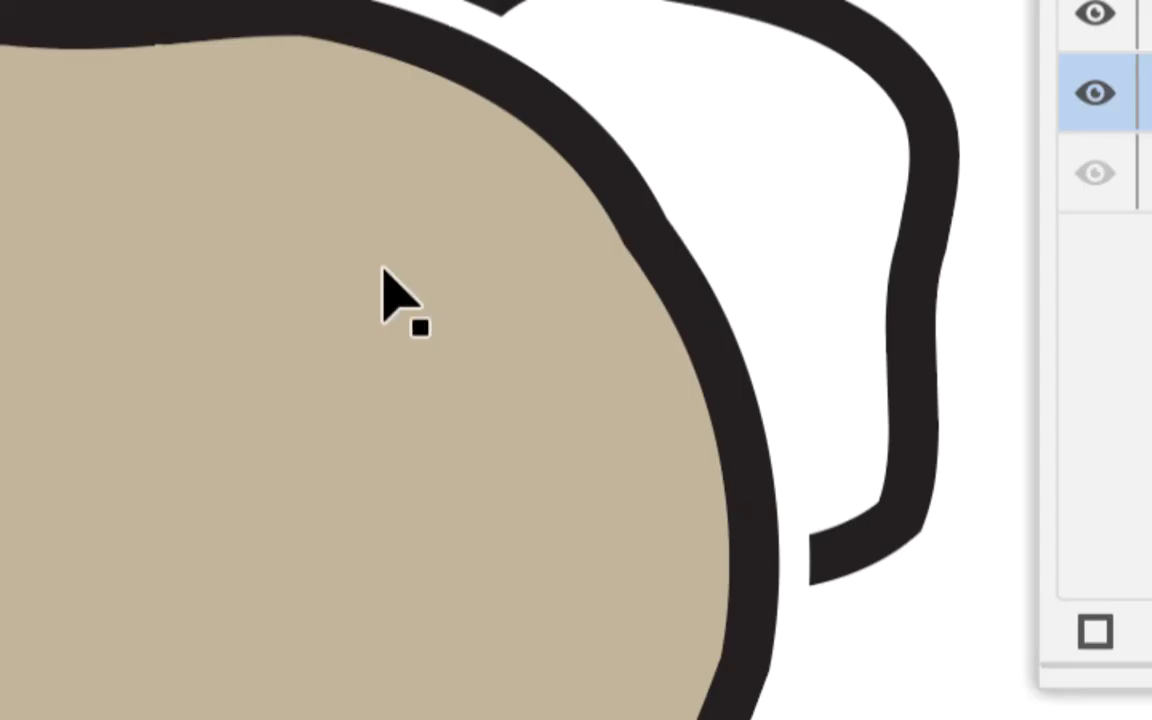
left_click(383, 268)
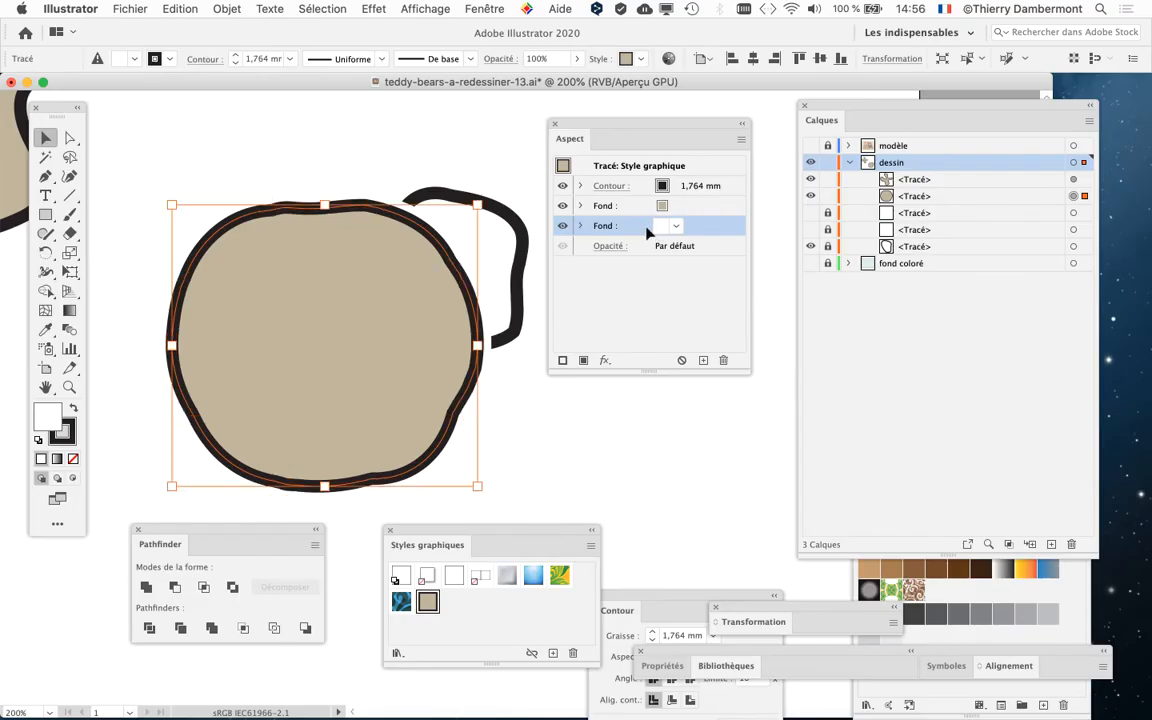
left_click_drag(853, 106, 991, 140)
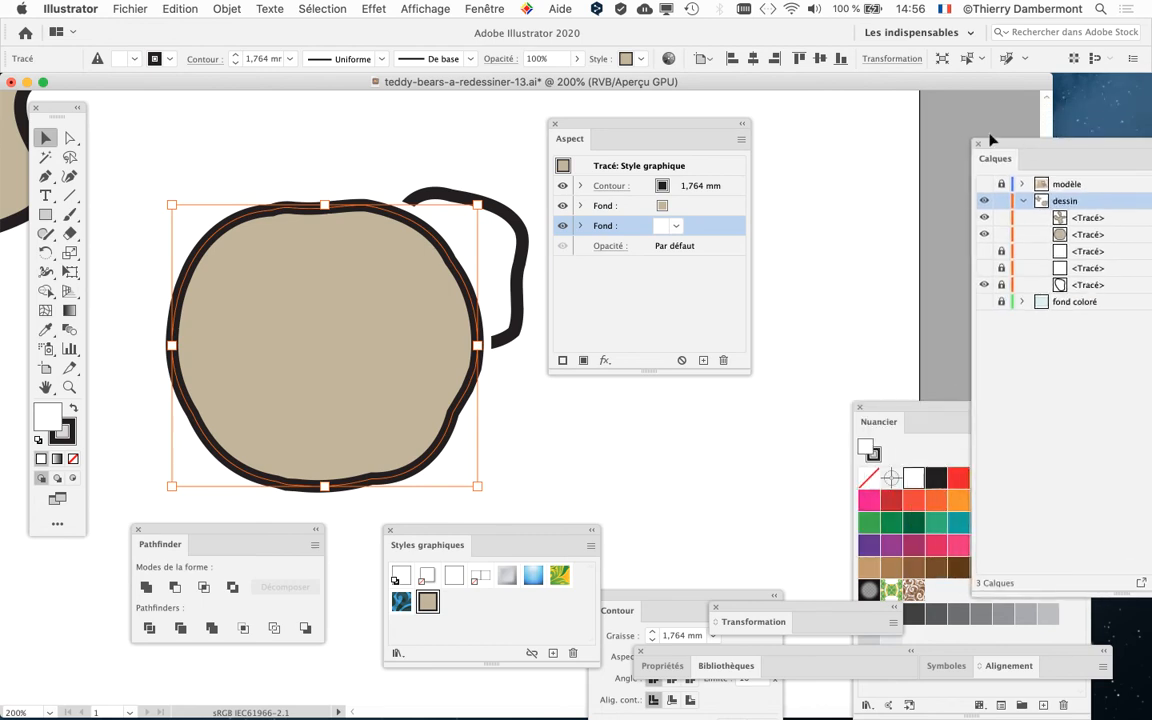
left_click_drag(673, 129, 815, 125)
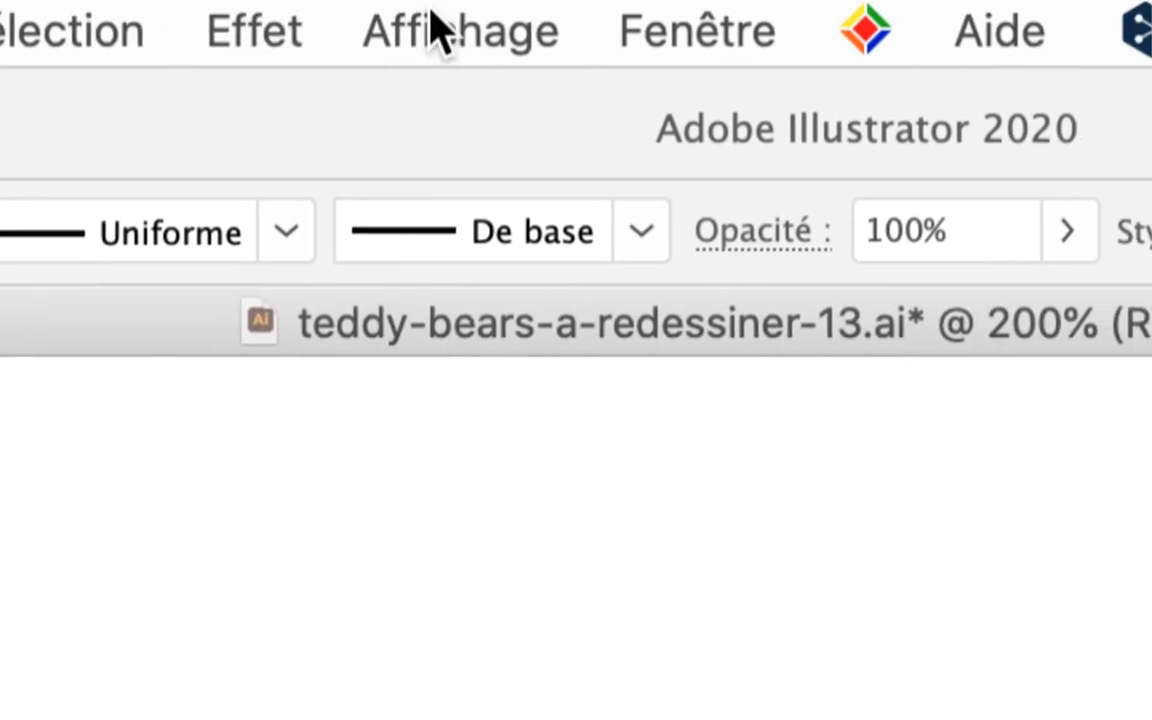
Step: Hide the bounding box around the selected round shape
left_click(429, 27)
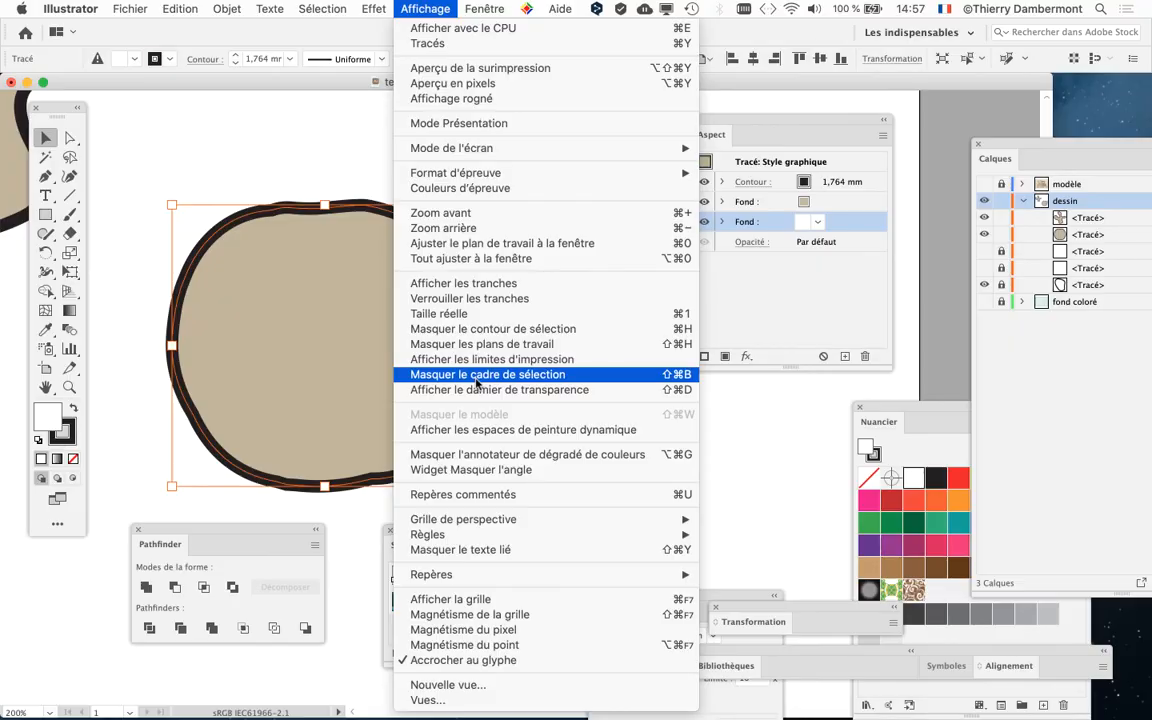
left_click(476, 376)
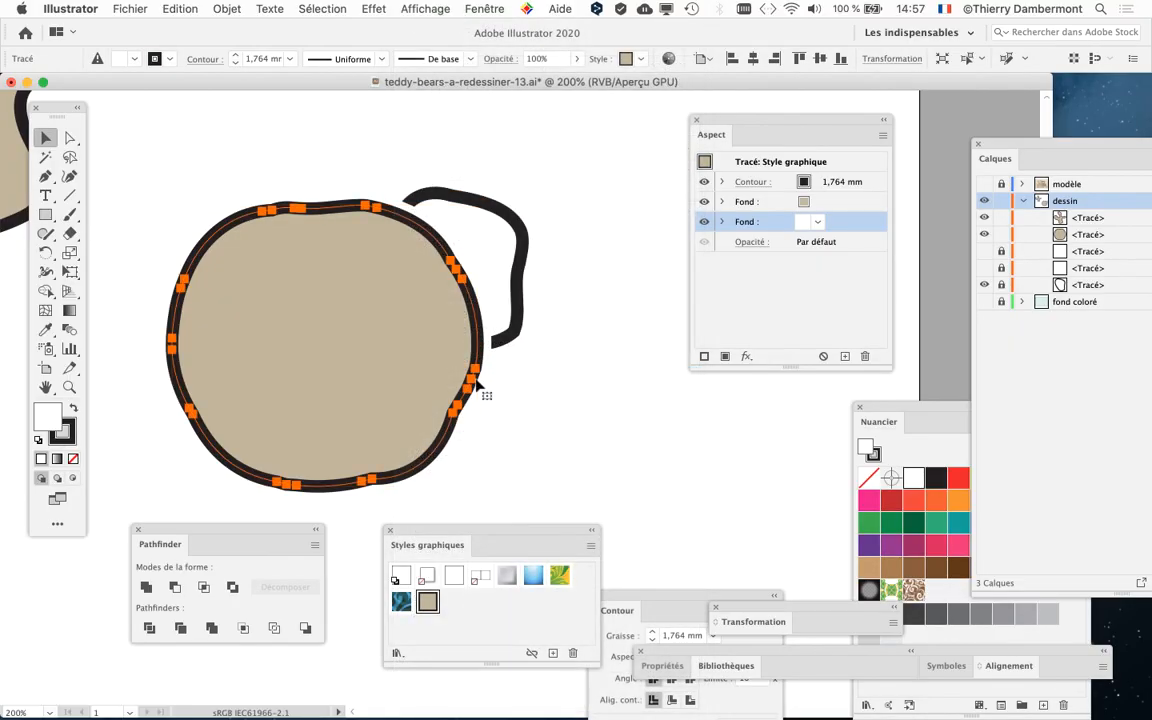